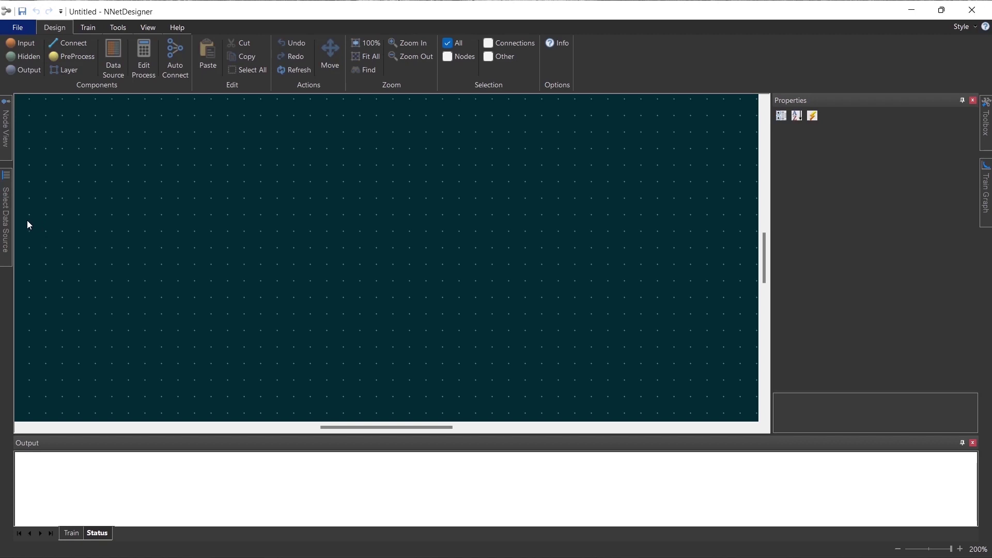
Load the AudioMNIST trainData folder as the sound data source
left_click(4, 227)
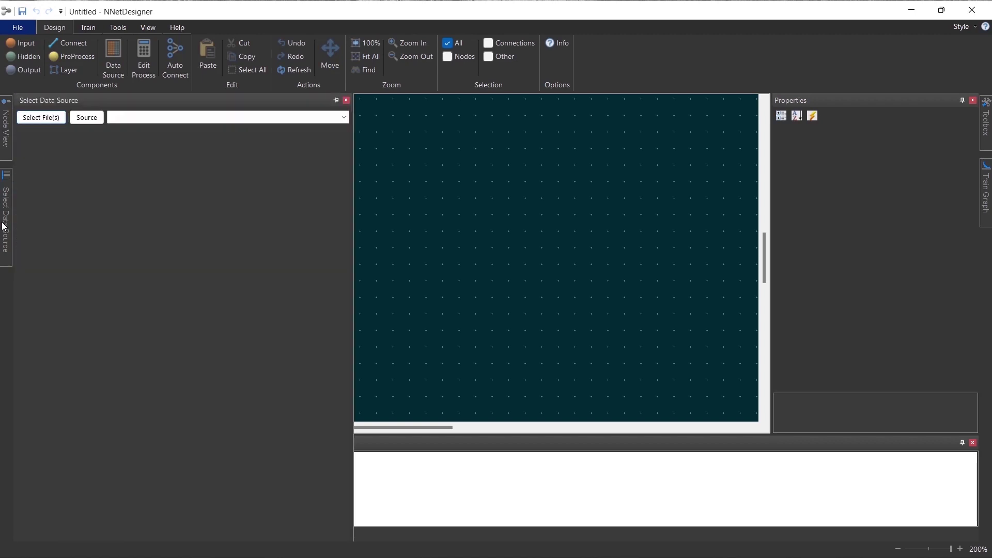
left_click(85, 118)
left_click(42, 118)
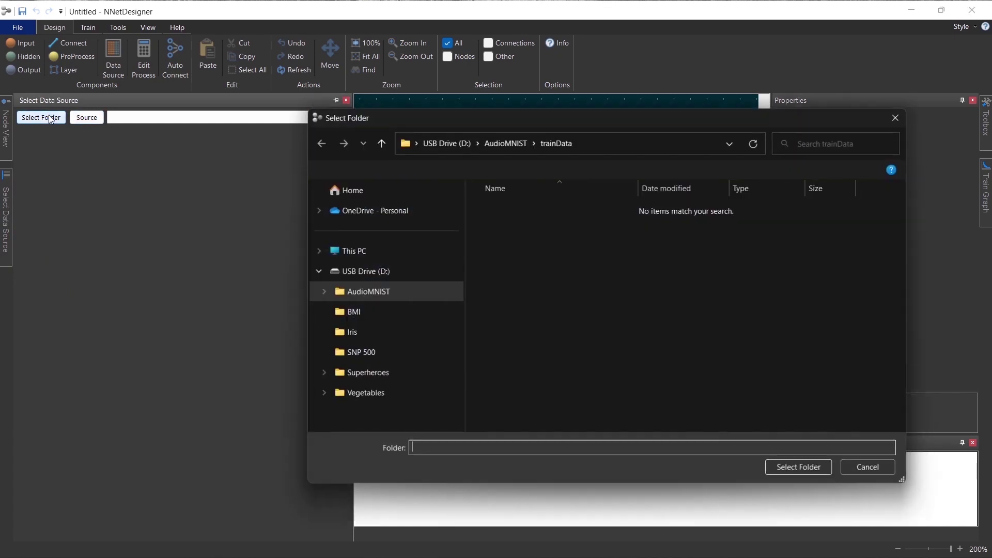
left_click(494, 141)
left_click(505, 212)
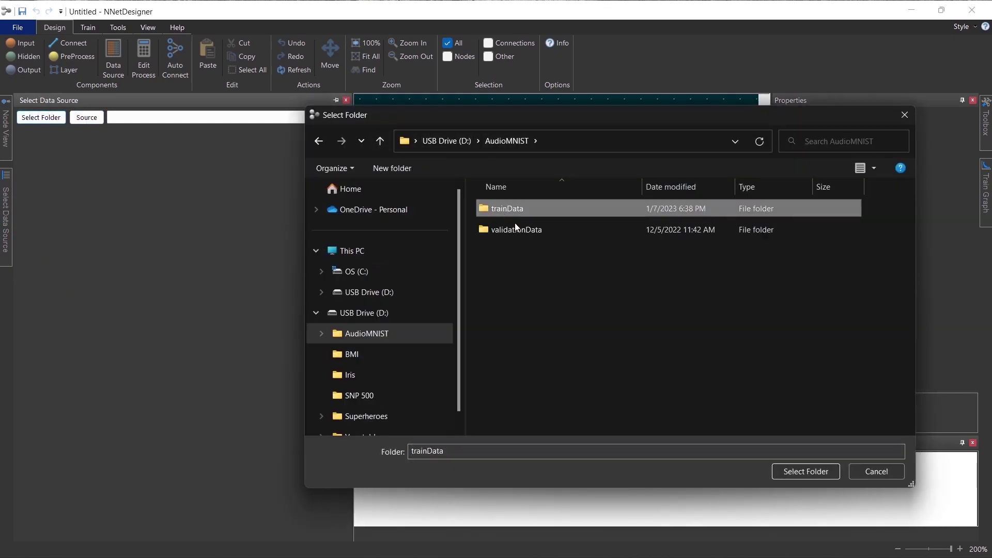
left_click(816, 474)
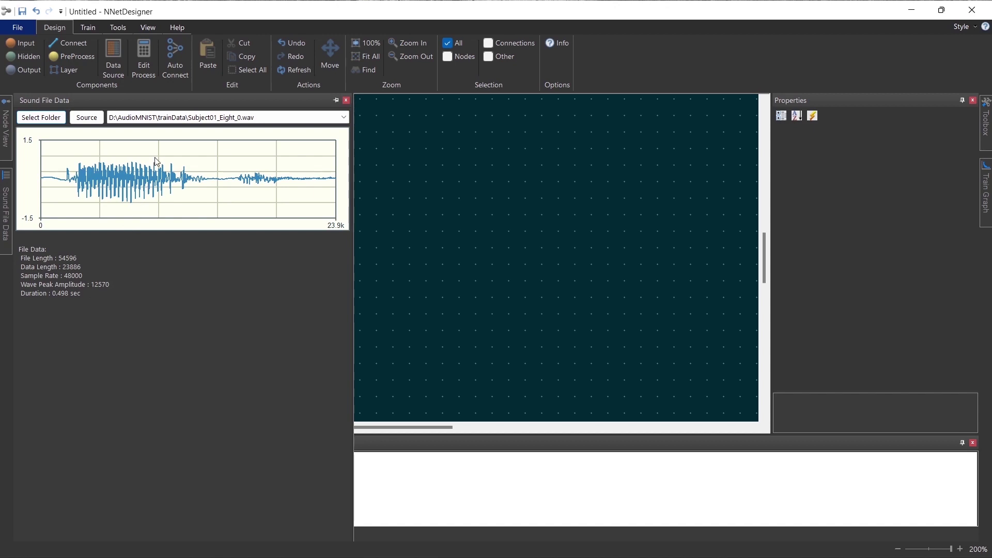
Examine the waveforms and file data of the training recordings, going from Subject01_Eight_1.wav through Subject01_Eight_16.wav
scroll(184, 121, "down", 1)
left_click(184, 121)
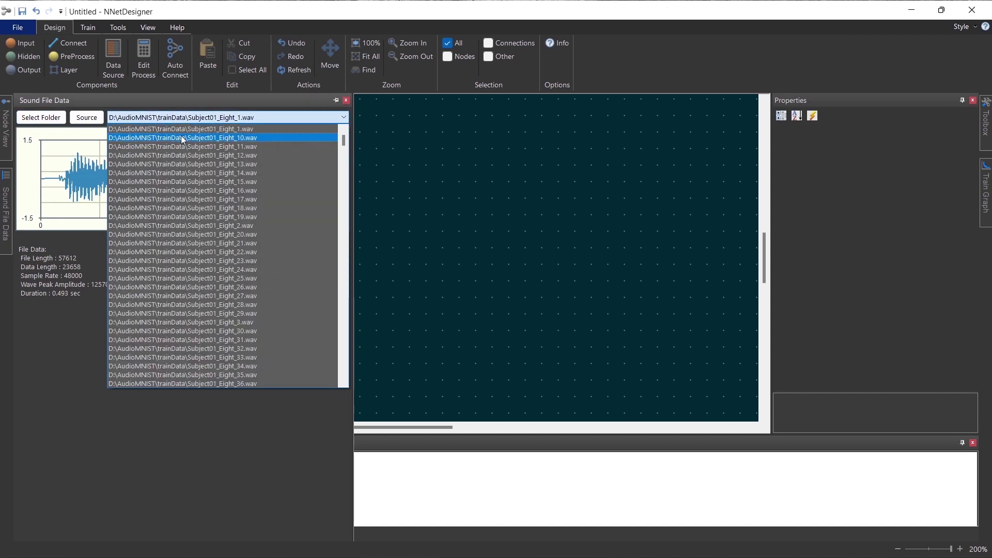
left_click(181, 137)
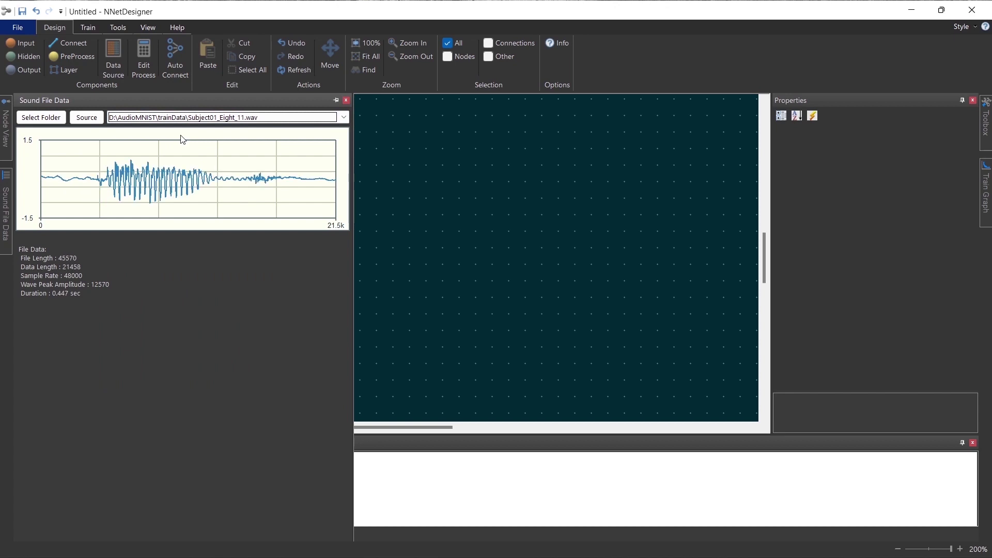
key("Down")
key("Down")
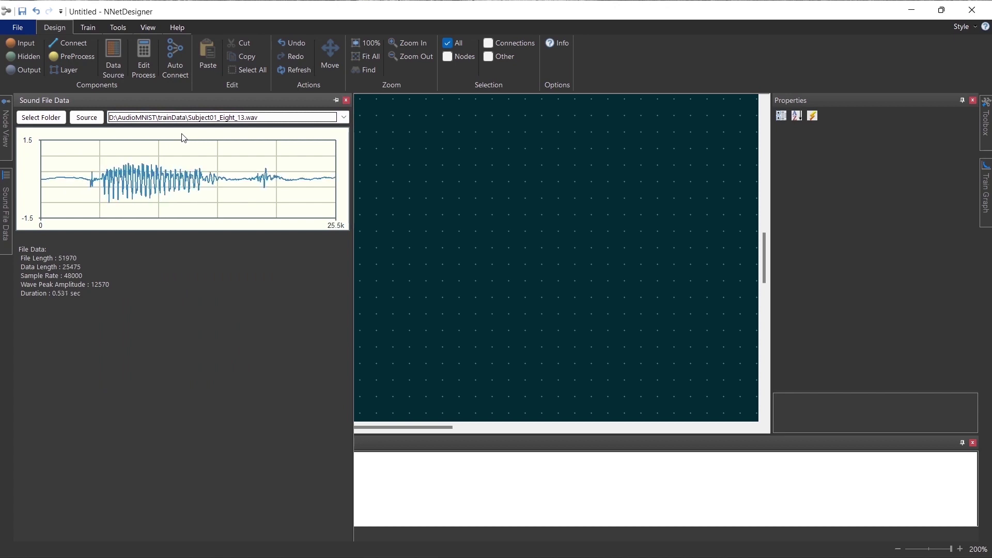
key("Down")
key("Down")
key("Down")
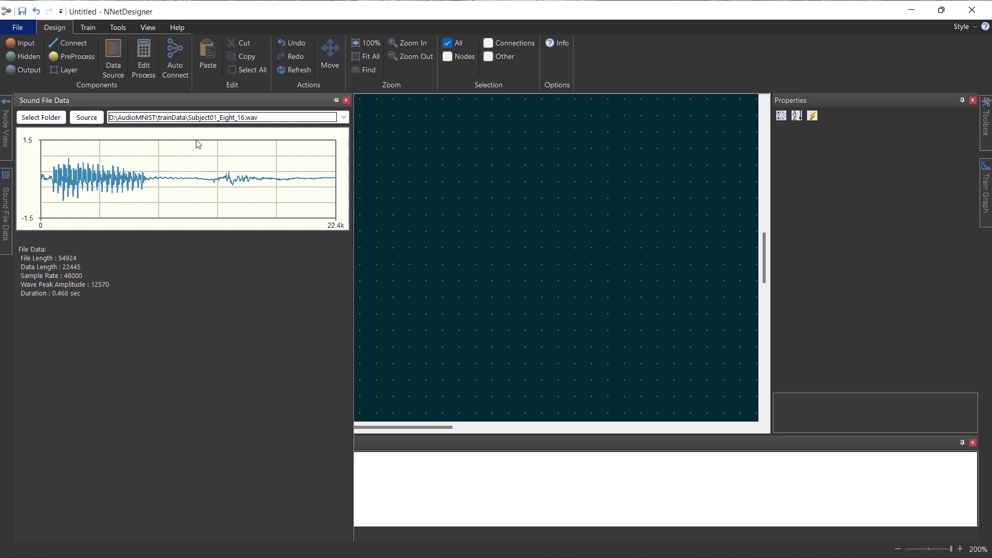
key("Return")
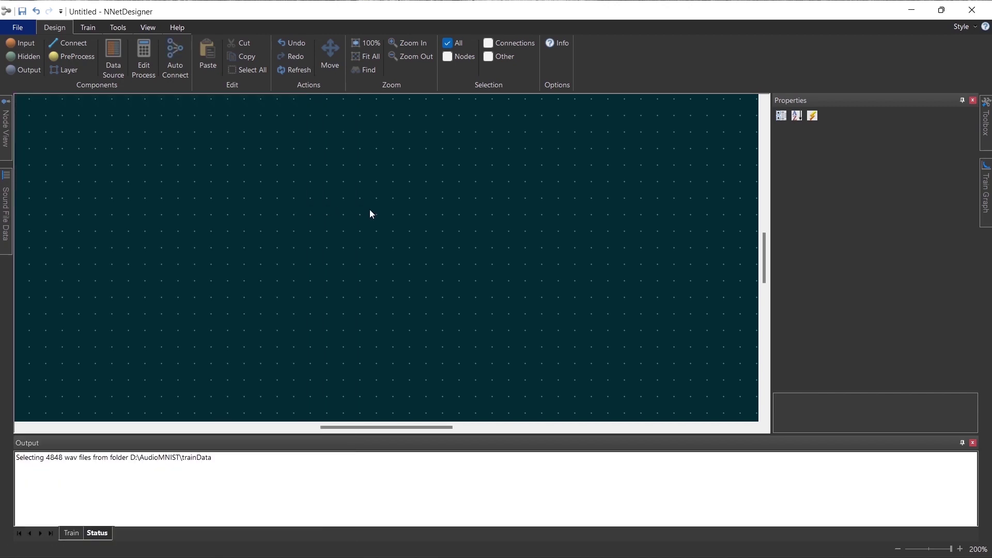
Place an input layer for the sound data on the empty canvas
left_click(60, 67)
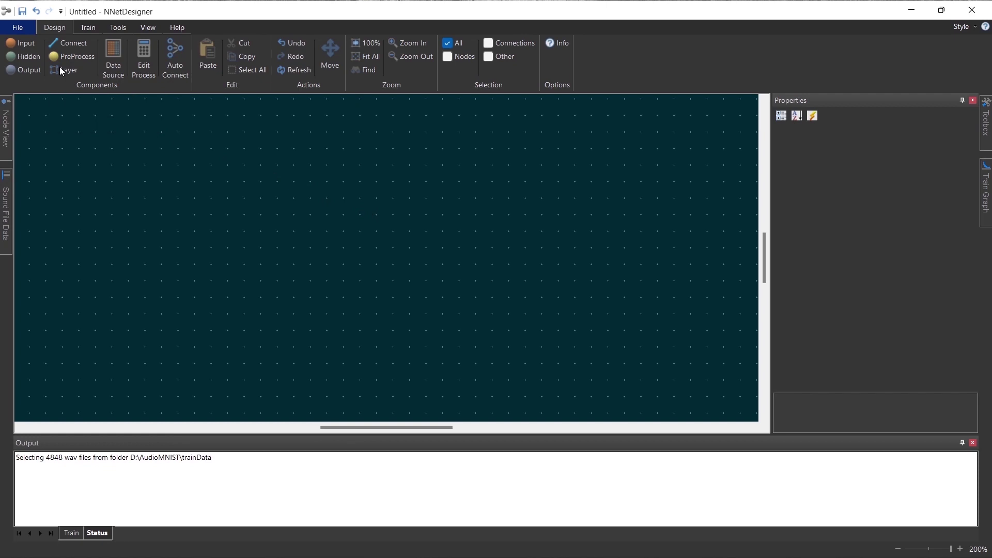
left_click(251, 205)
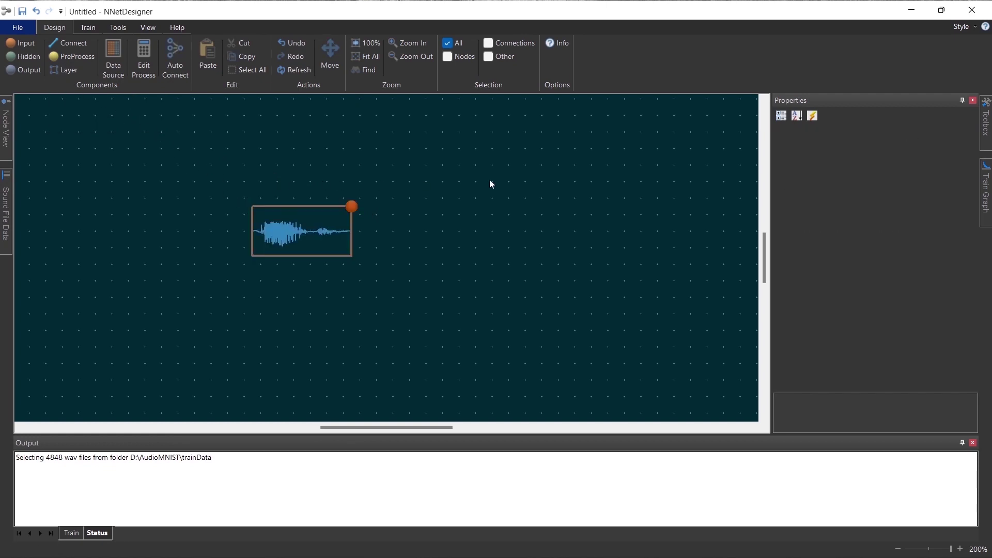
Add a Net module without input nodes beside the sound layer, with 2 hidden layers of width 9 and 11 output nodes
left_click(987, 127)
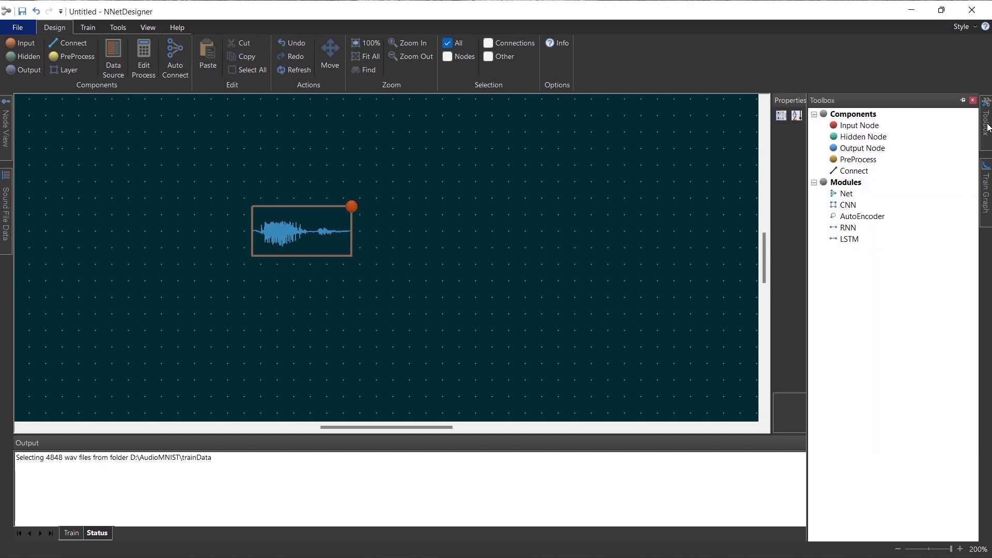
left_click(847, 197)
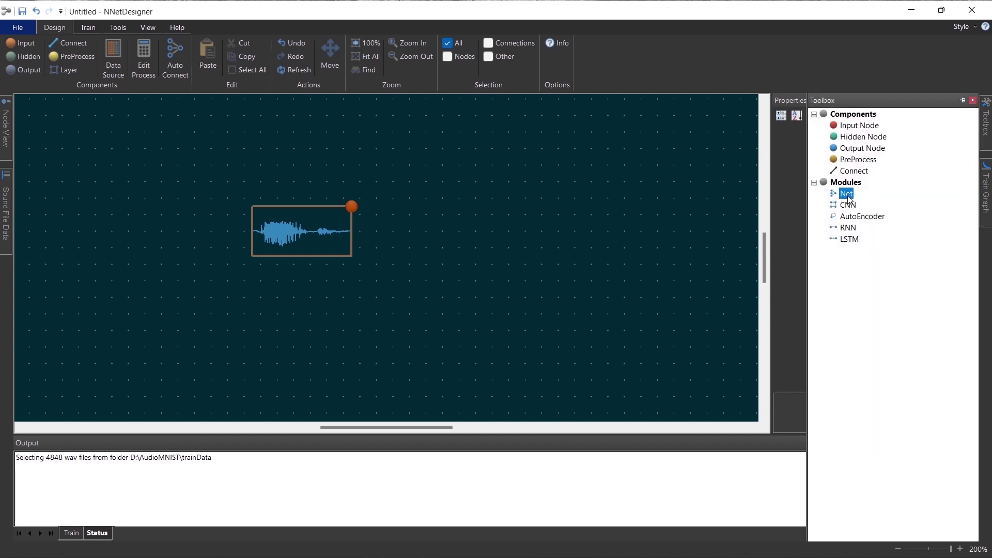
left_click(399, 203)
left_click(397, 226)
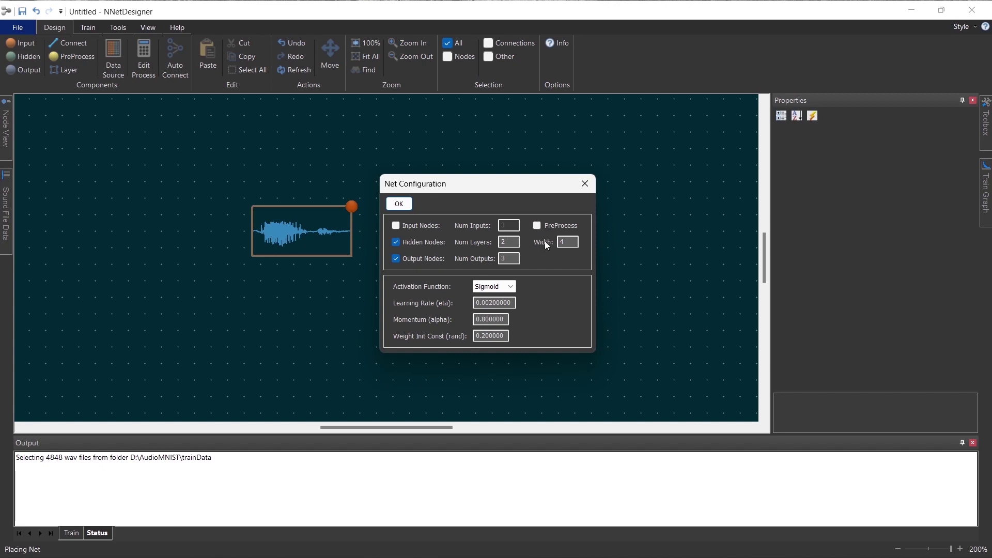
left_click_drag(571, 241, 547, 243)
left_click_drag(517, 259, 494, 257)
type("11")
left_click(401, 205)
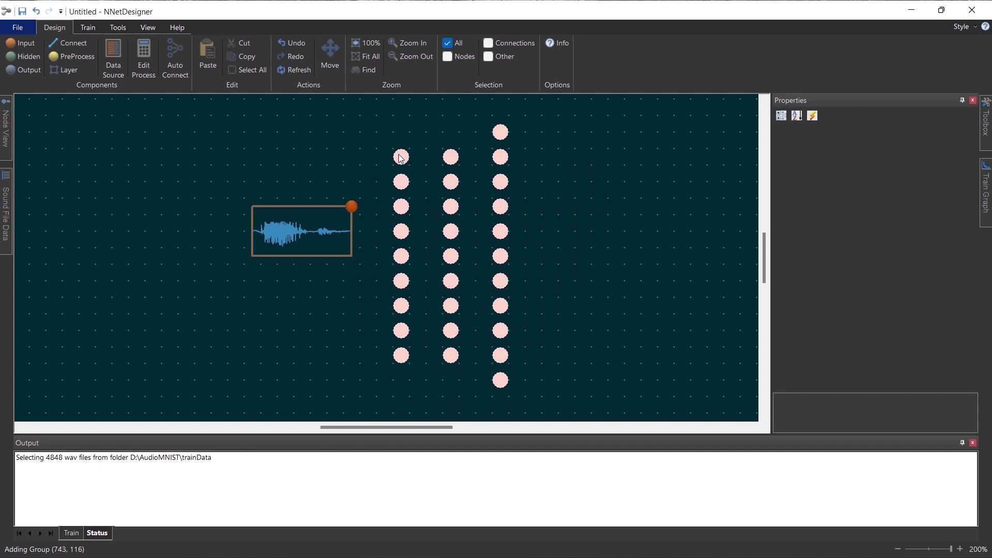
left_click(398, 155)
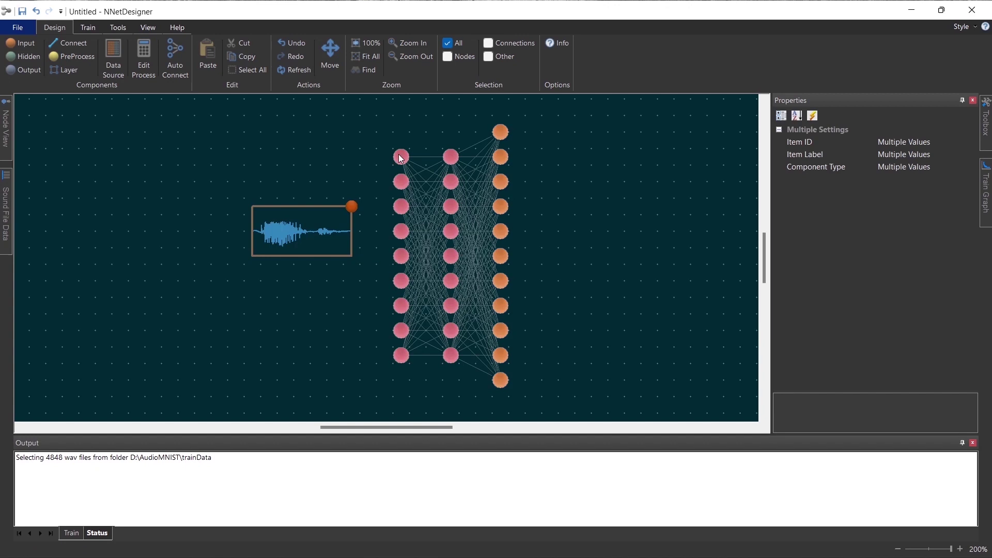
Auto-connect the sound input layer to the first hidden layer of the network
left_click(361, 147)
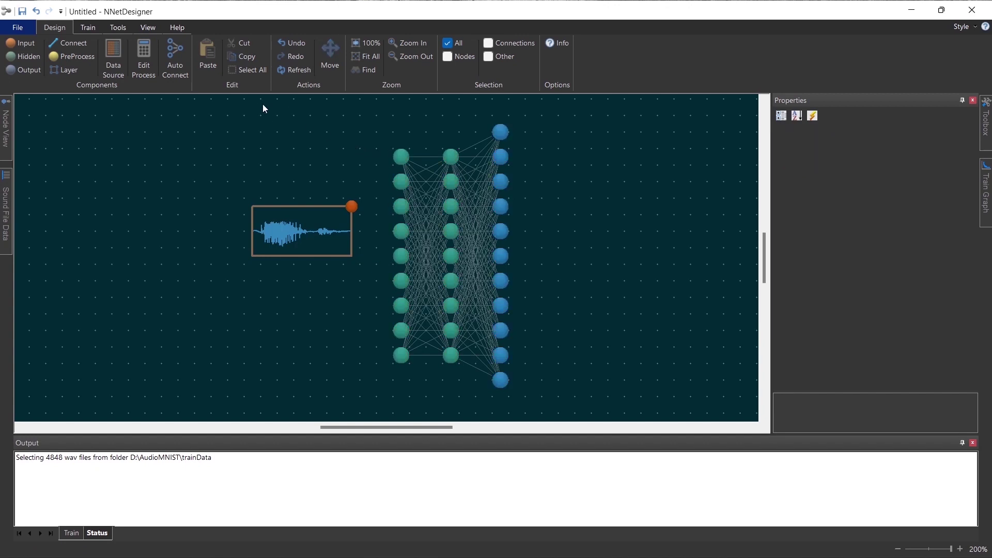
left_click(170, 51)
left_click(356, 58)
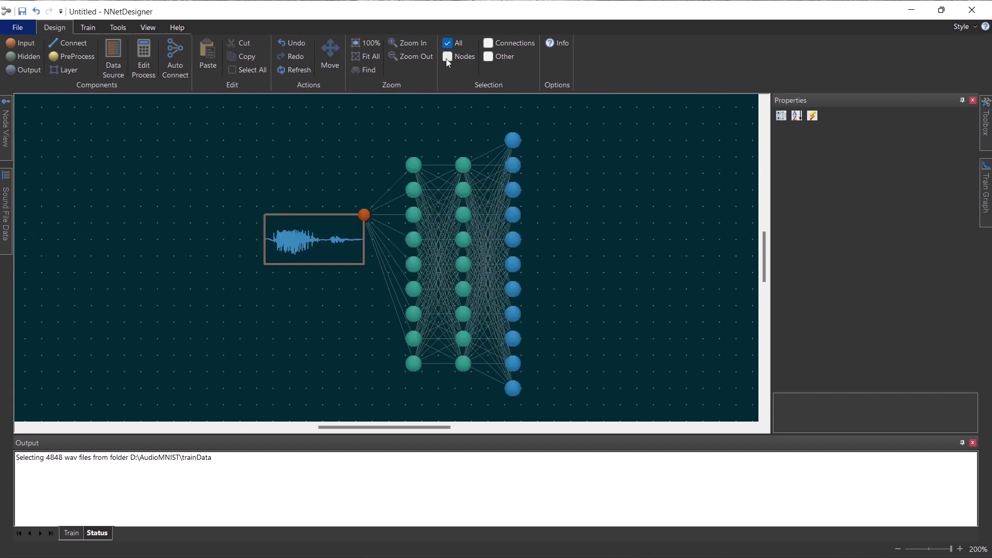
Set the activation function of all nodes in both hidden layers to Tanh
left_click_drag(397, 151, 481, 385)
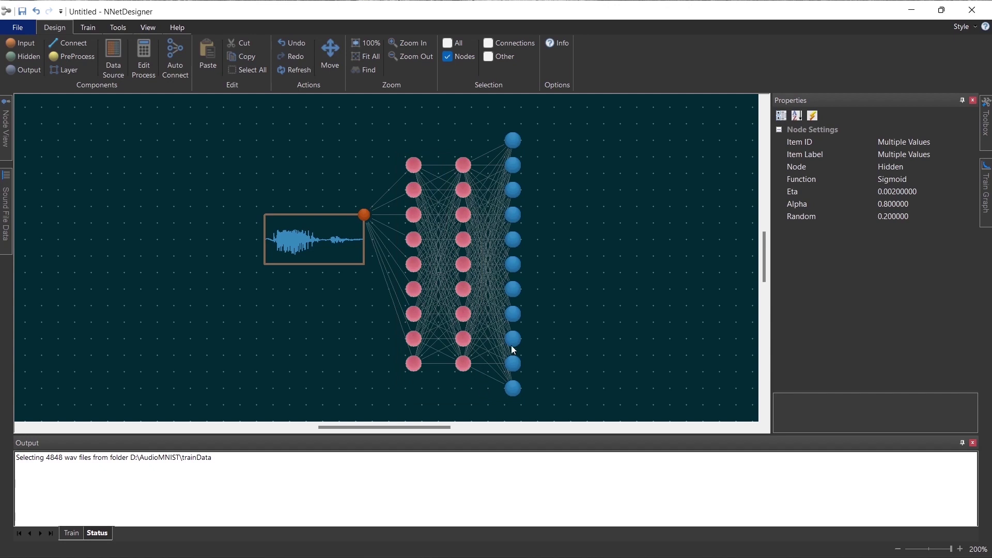
left_click(946, 179)
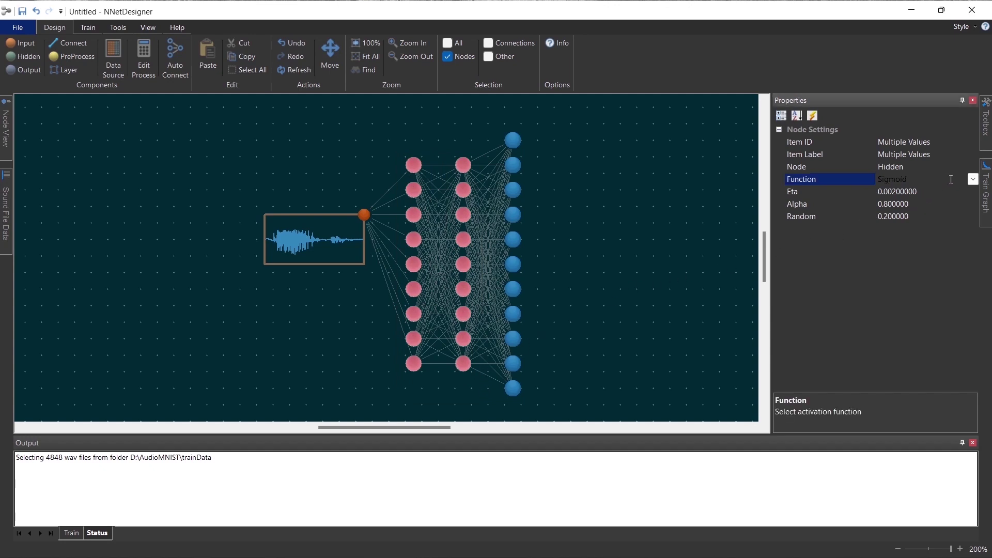
left_click(972, 179)
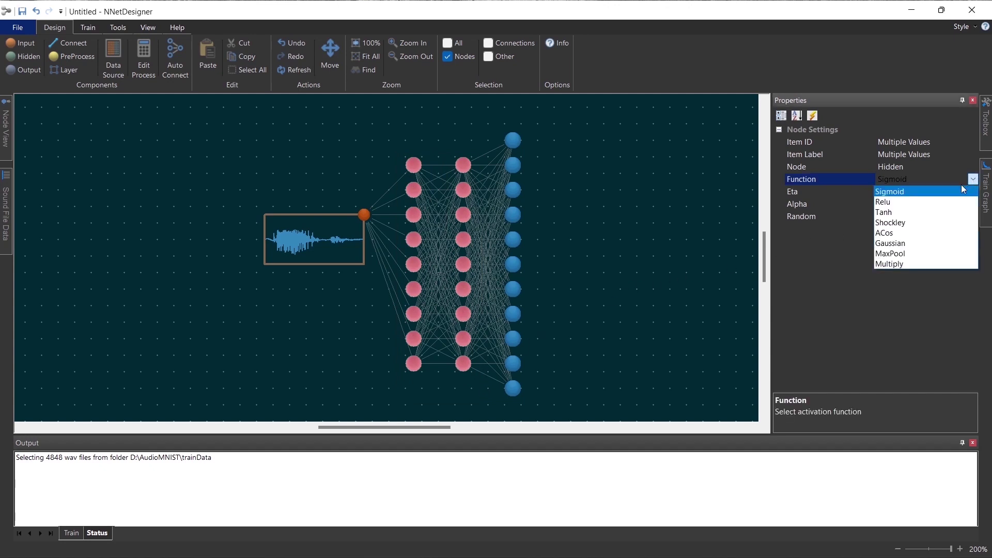
left_click(925, 212)
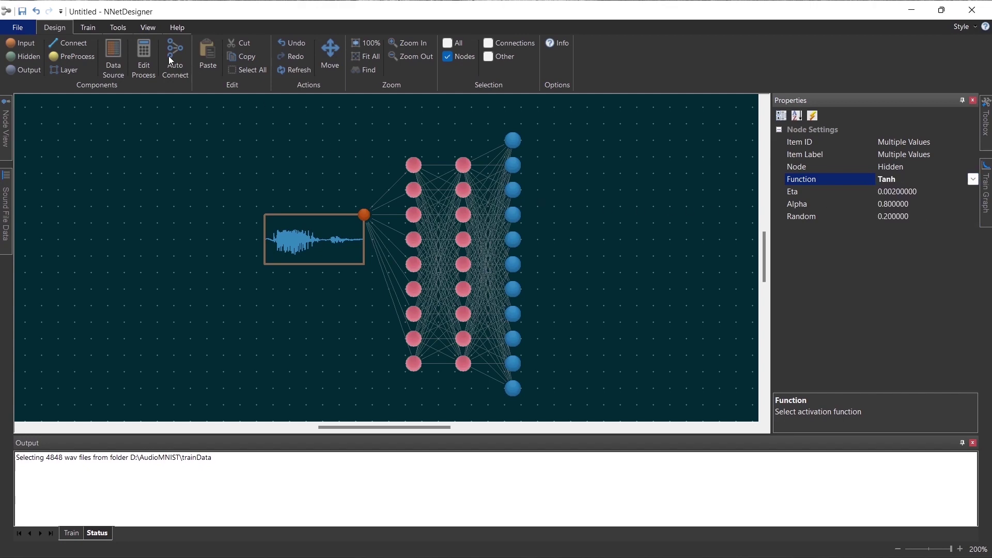
In the image name processor, assign the name keys one, two and three to the first three output nodes from the top
left_click(143, 52)
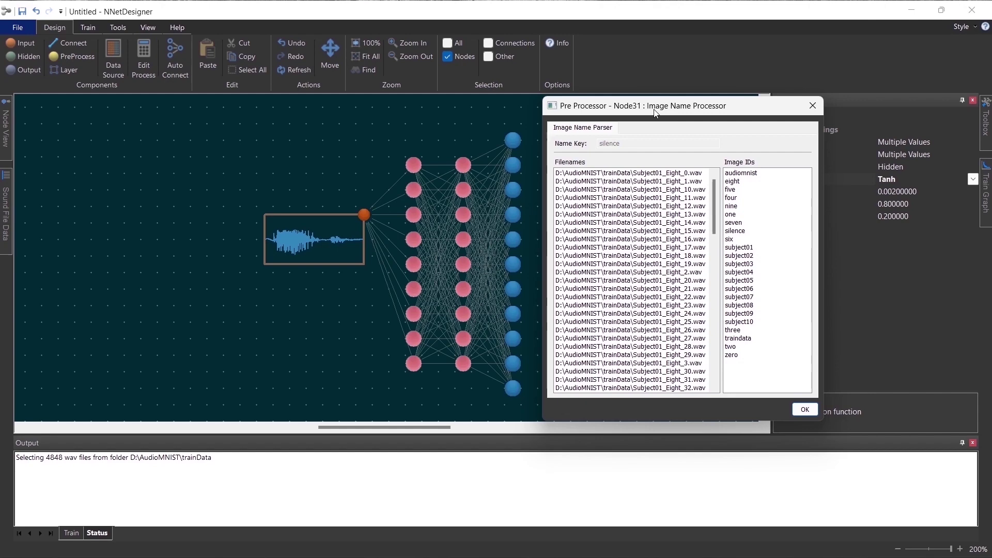
left_click(512, 141)
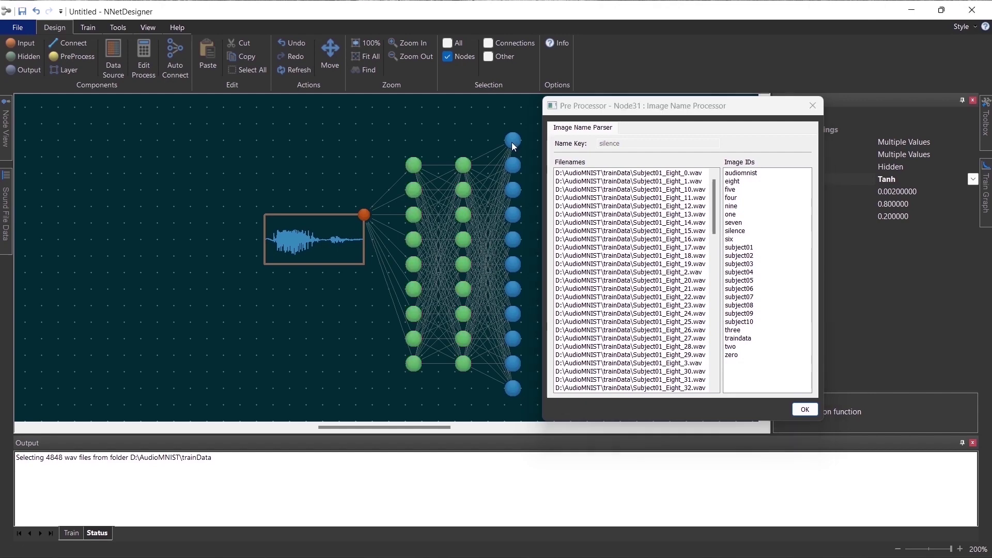
left_click(730, 215)
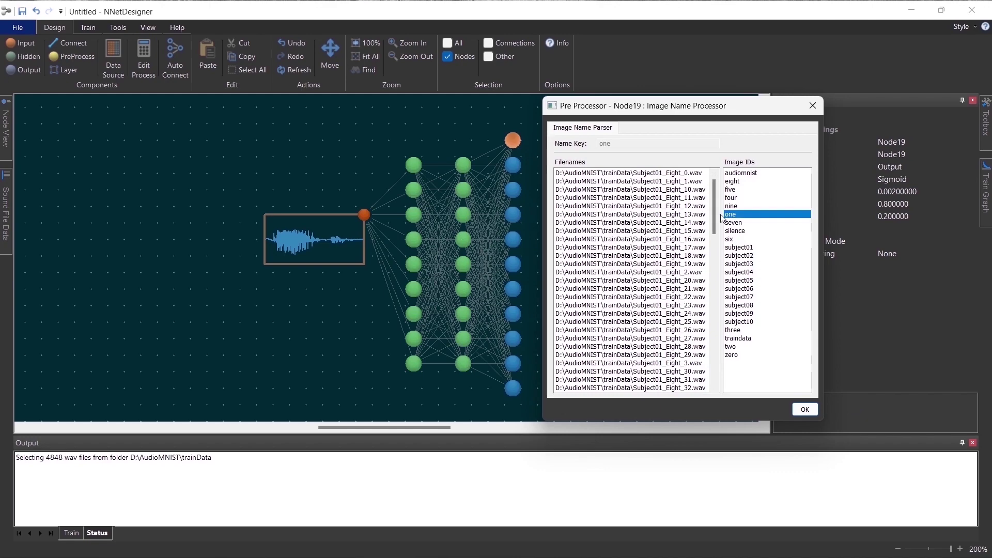
left_click(513, 166)
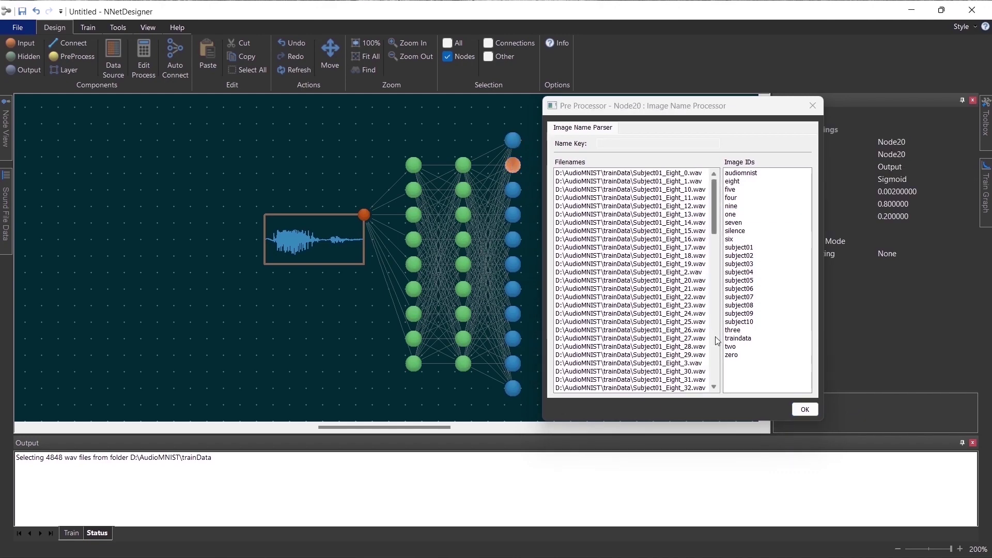
left_click(729, 347)
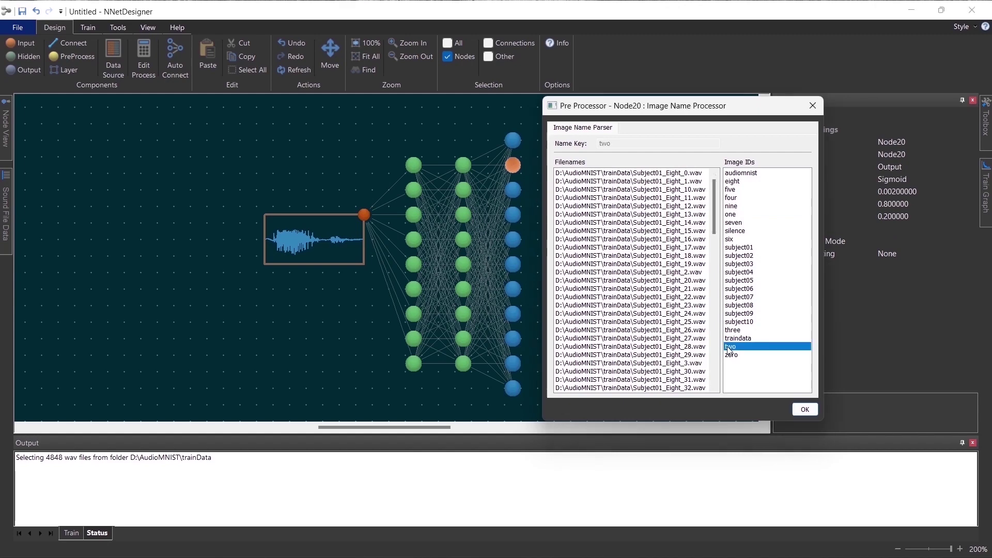
left_click(510, 189)
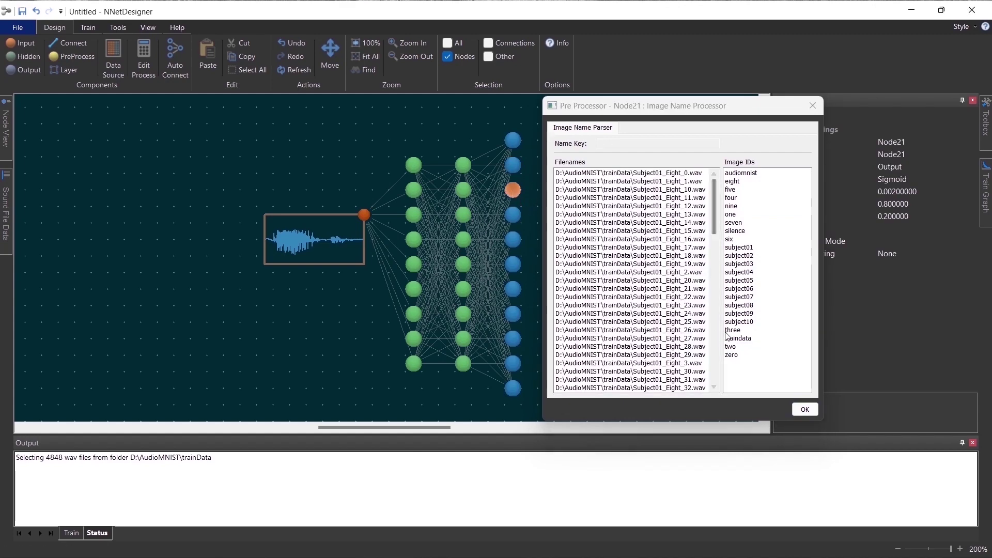
left_click(728, 330)
Assign the name keys four, five, six and seven to the fourth through seventh output nodes
left_click(513, 215)
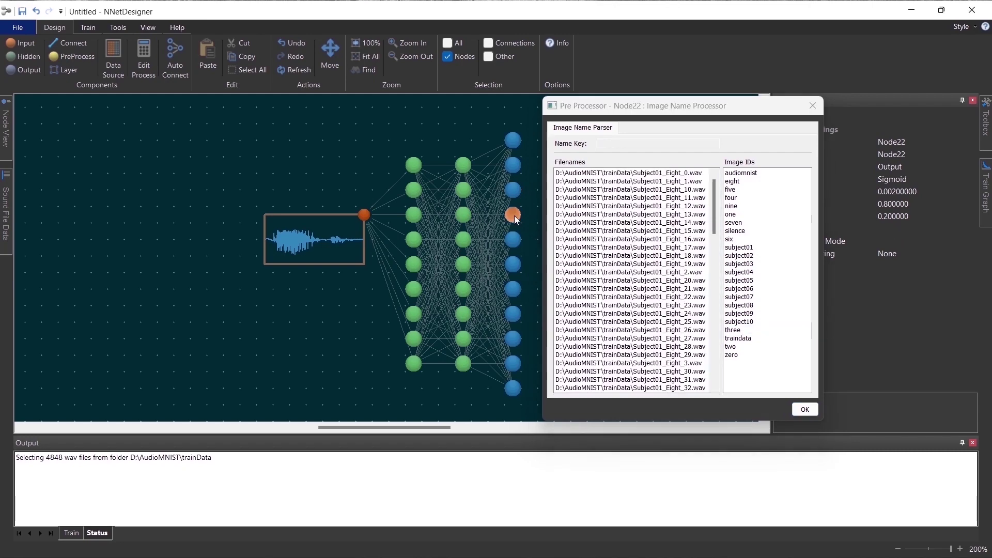
left_click(730, 198)
left_click(513, 240)
left_click(729, 189)
left_click(513, 264)
left_click(728, 240)
left_click(513, 289)
left_click(733, 223)
Assign the name keys eight, nine, zero and silence to the last four output nodes and accept the name processor settings
left_click(513, 314)
left_click(731, 181)
left_click(513, 339)
left_click(731, 207)
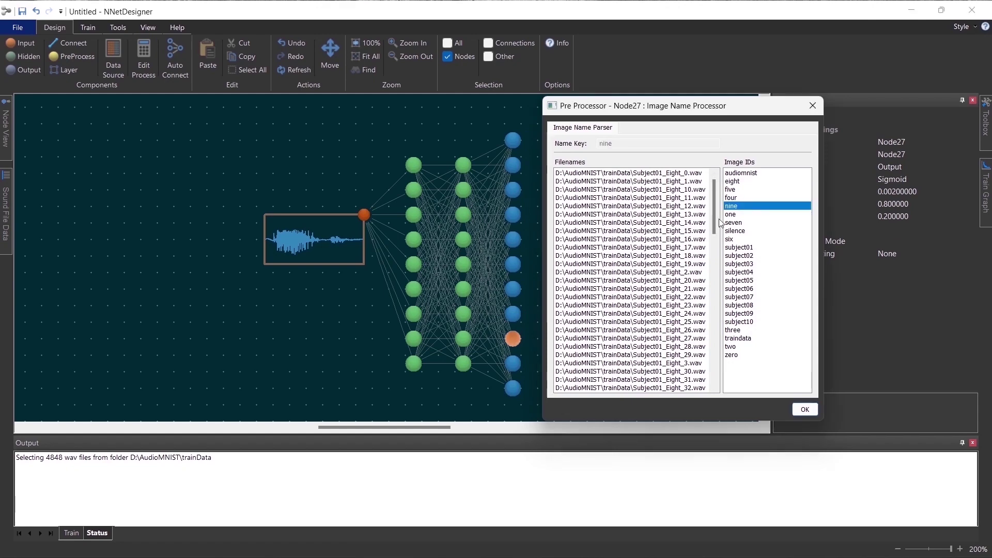
left_click(513, 363)
left_click(731, 354)
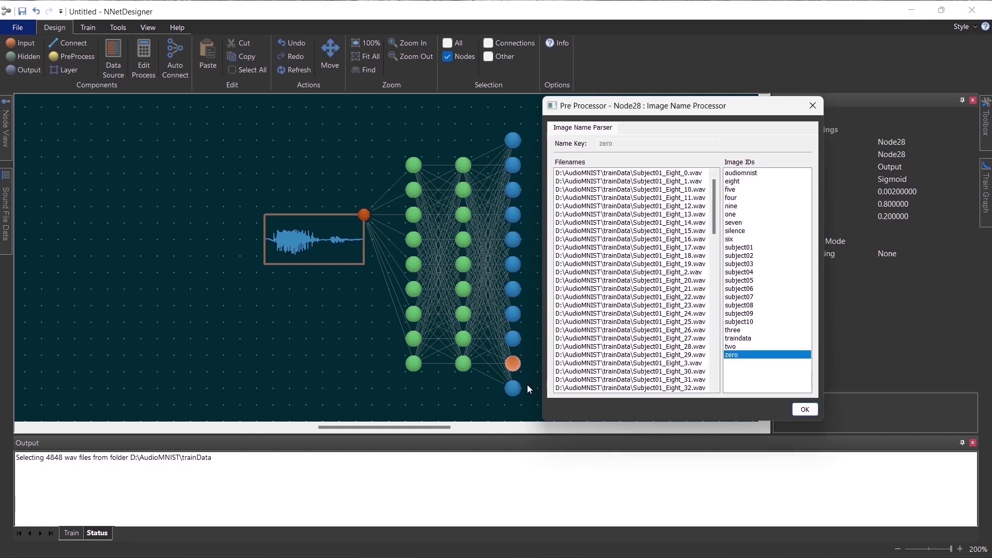
left_click(513, 388)
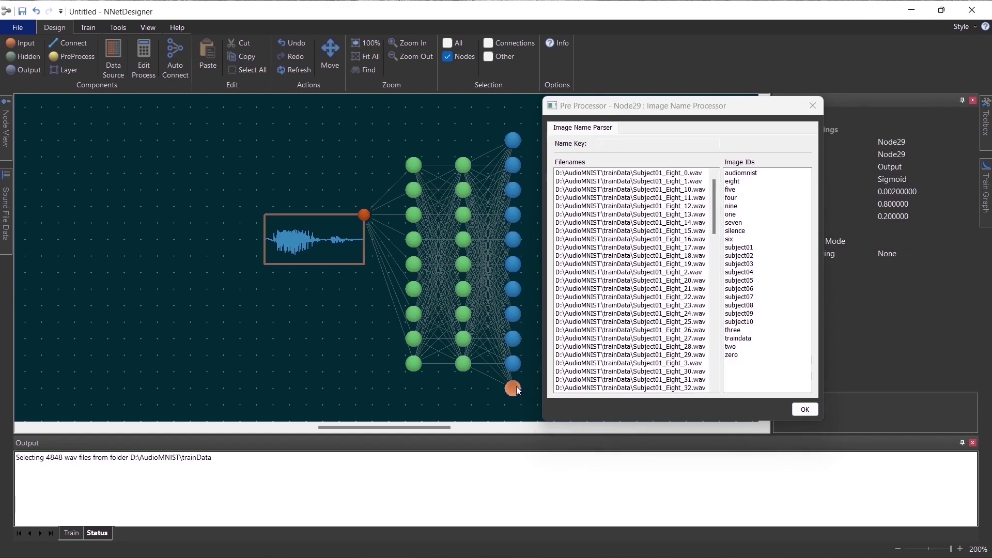
left_click(735, 231)
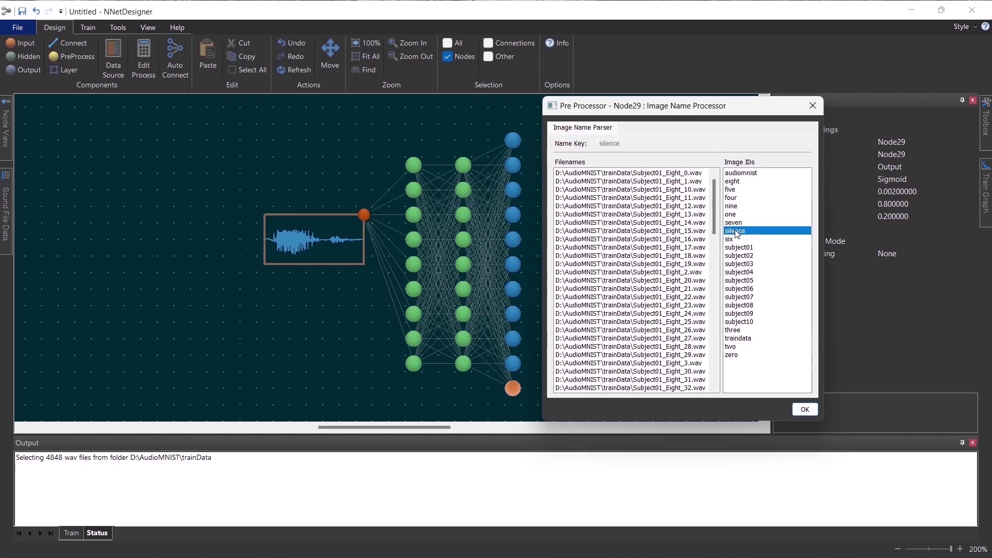
left_click(805, 409)
left_click(597, 390)
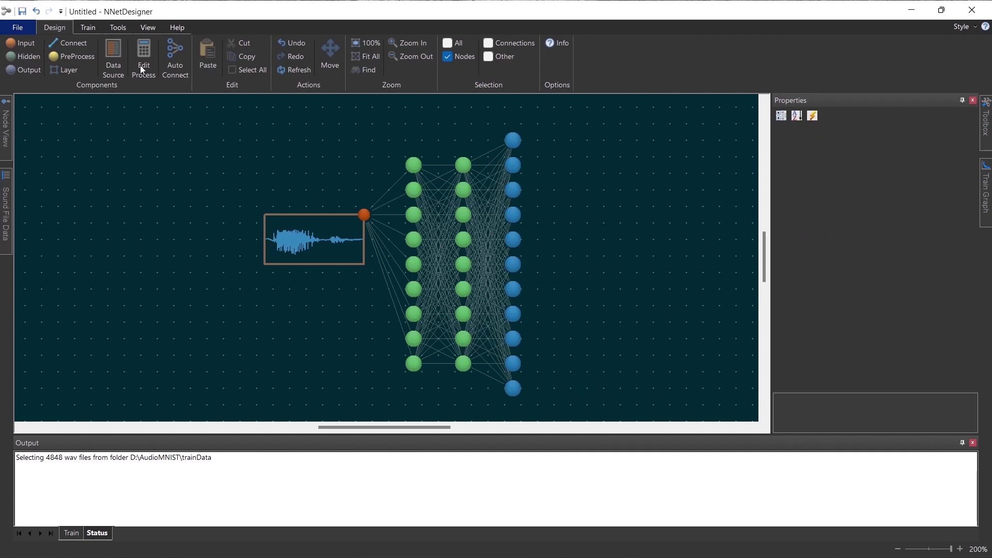
Set the validation data to separate files, using the validationData folder inside AudioMNIST, and accept the settings
left_click(86, 27)
left_click(140, 52)
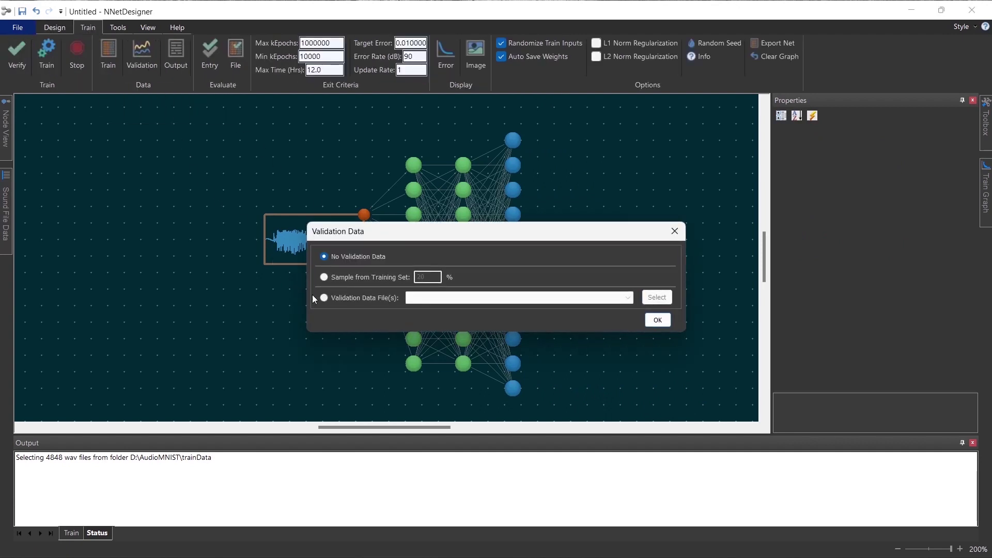
left_click(324, 298)
left_click(662, 300)
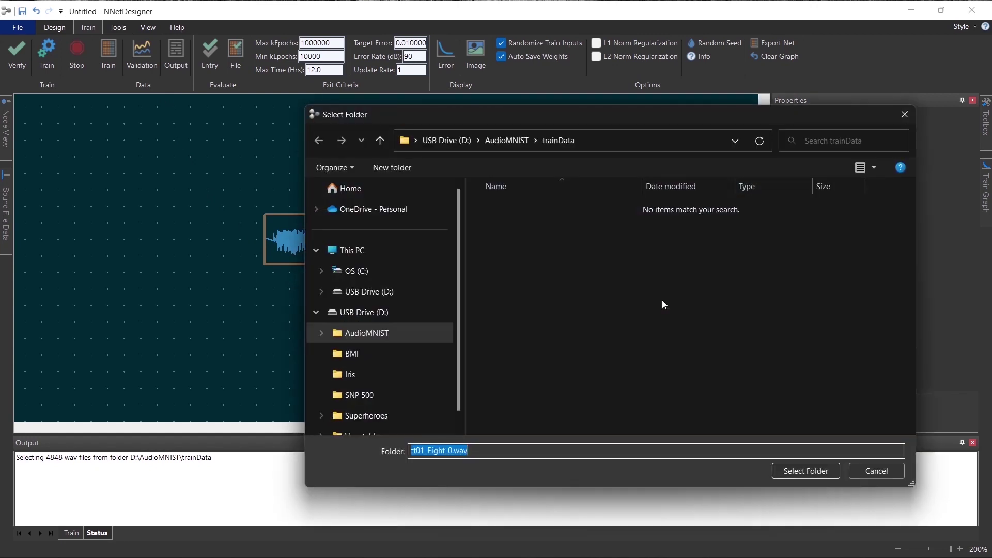
left_click(514, 140)
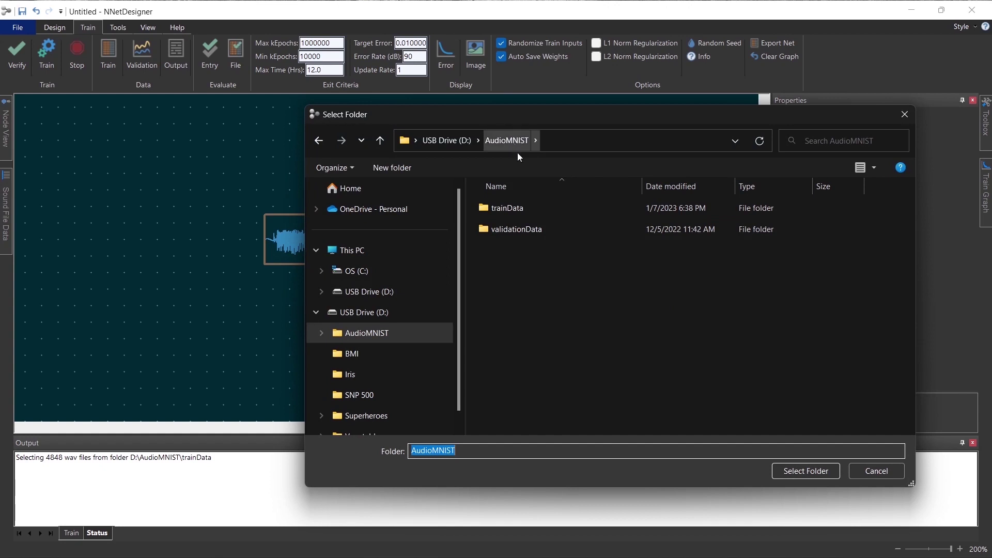
left_click(513, 233)
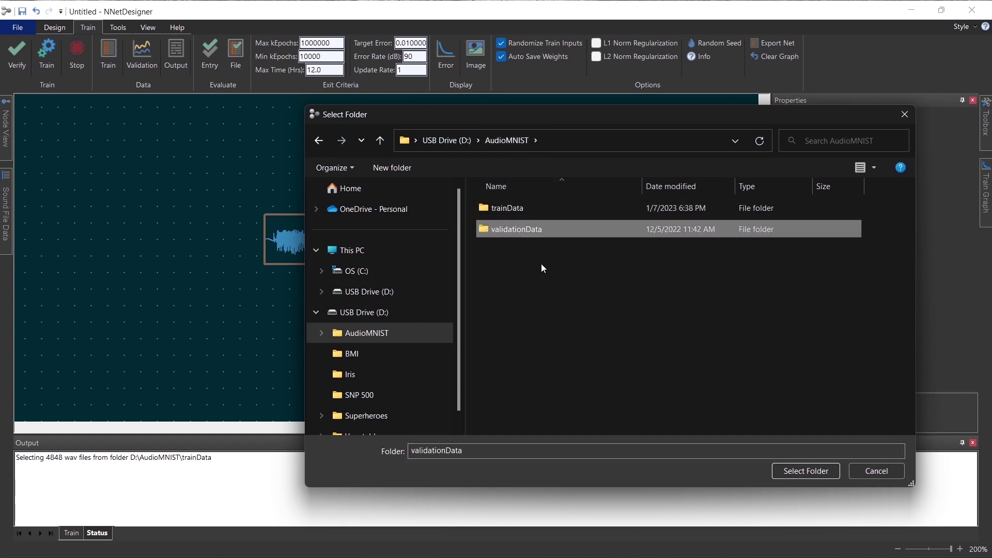
left_click(798, 478)
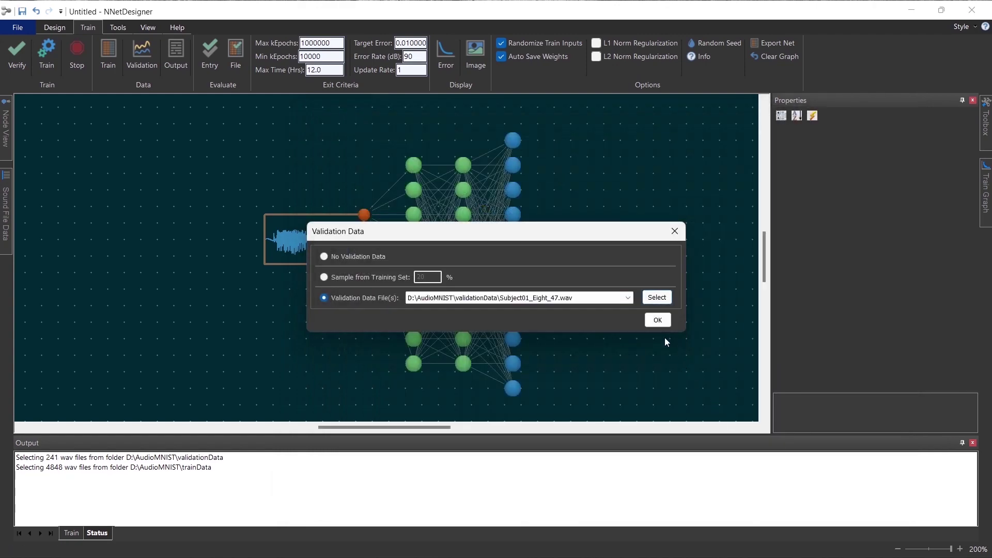
left_click(657, 321)
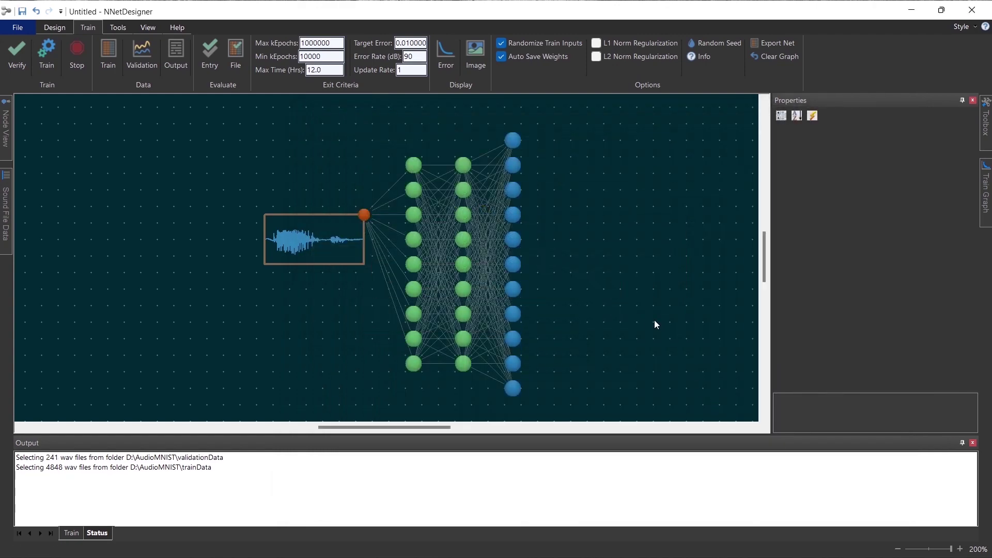
Save the network design in the AudioMNIST folder as AudioMnistFully.nnd
left_click(27, 28)
left_click(29, 133)
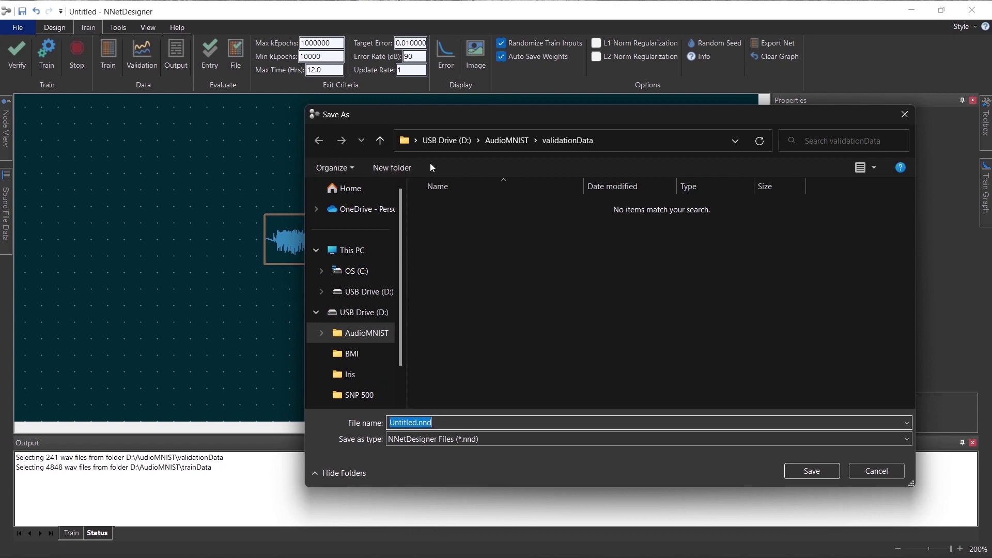
left_click(505, 140)
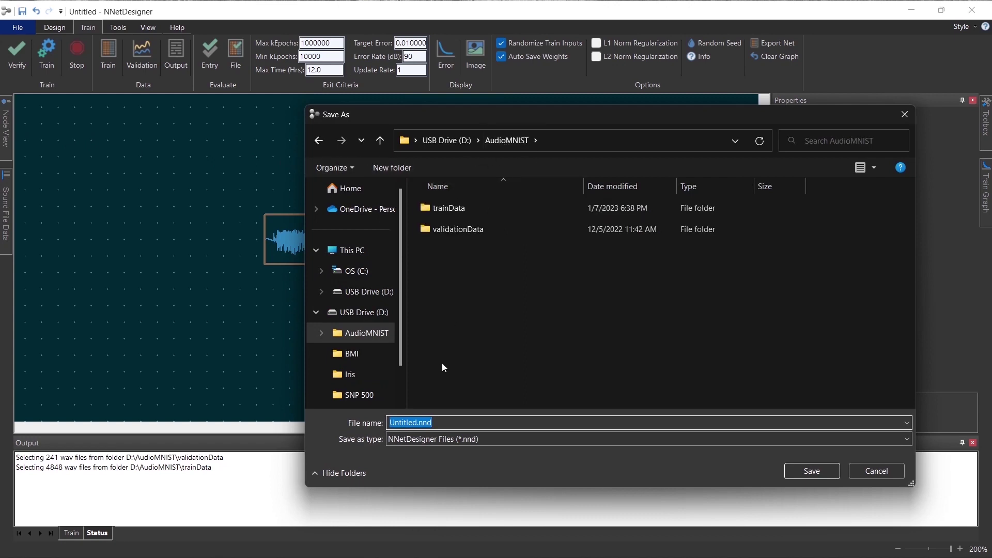
left_click(417, 424)
key("BackSpace")
key("BackSpace")
key("BackSpace")
key("BackSpace")
key("BackSpace")
key("BackSpace")
key("BackSpace")
key("BackSpace")
type("AudioMnistFully")
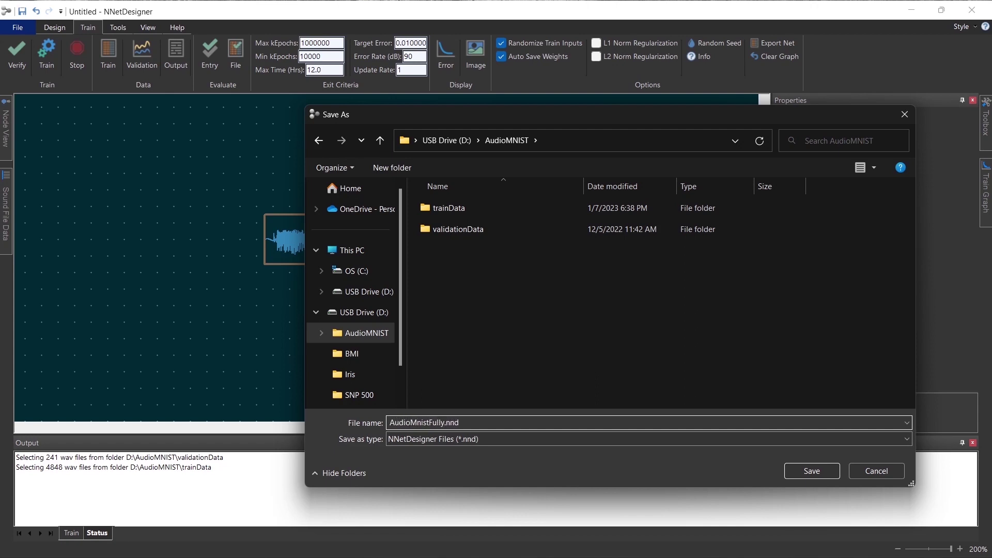
key("Return")
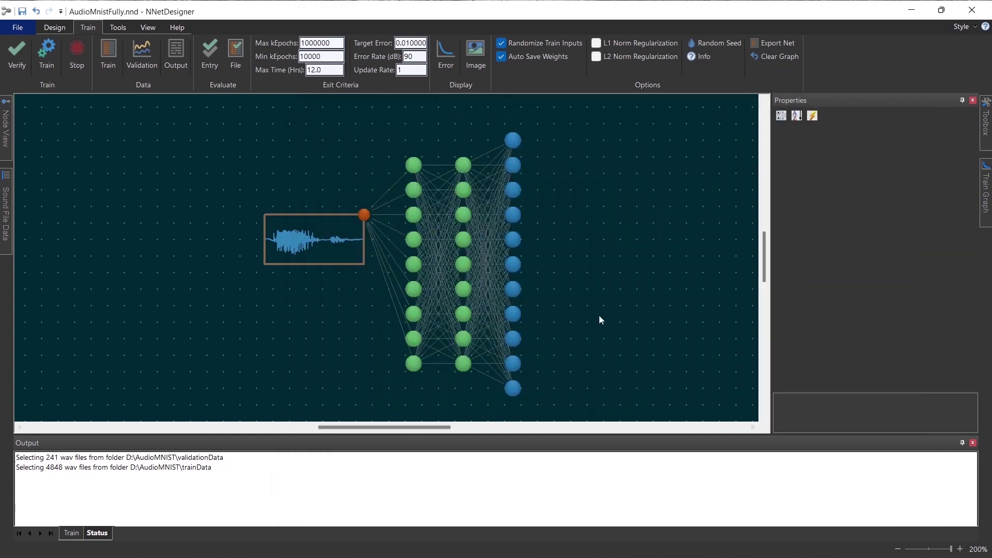
Collapse the Properties pane, keep the Train Graph permanently displayed beside the network, and start training
left_click(962, 99)
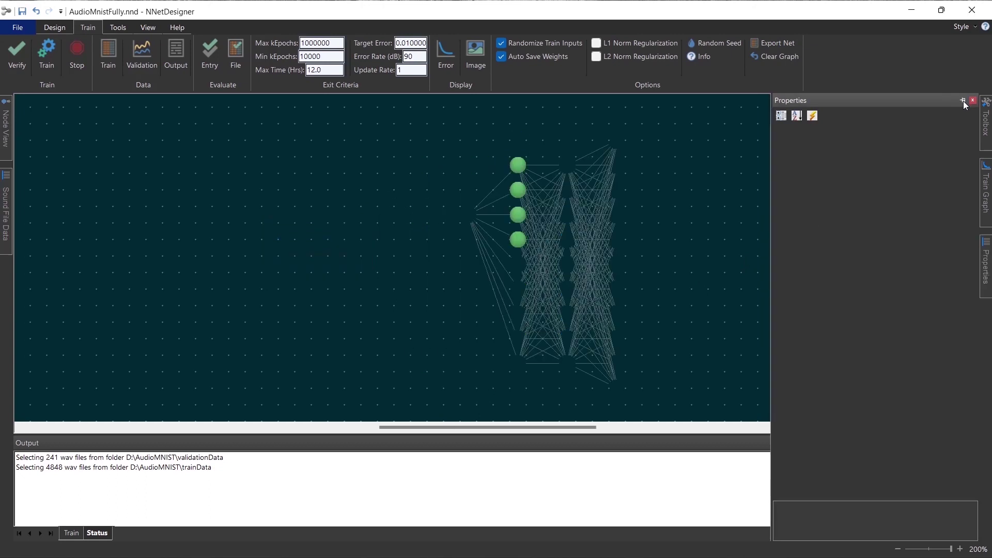
mouse_move(985, 193)
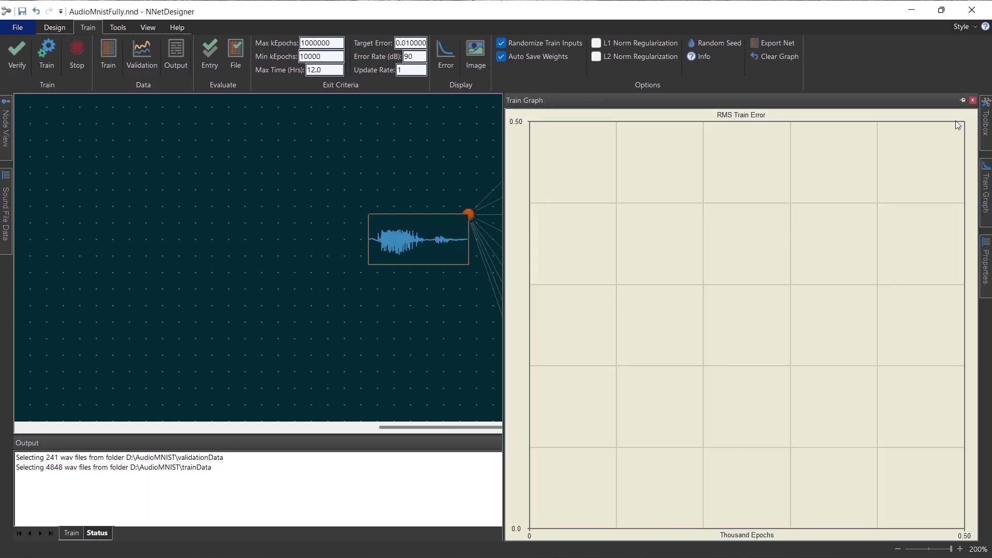
left_click(962, 101)
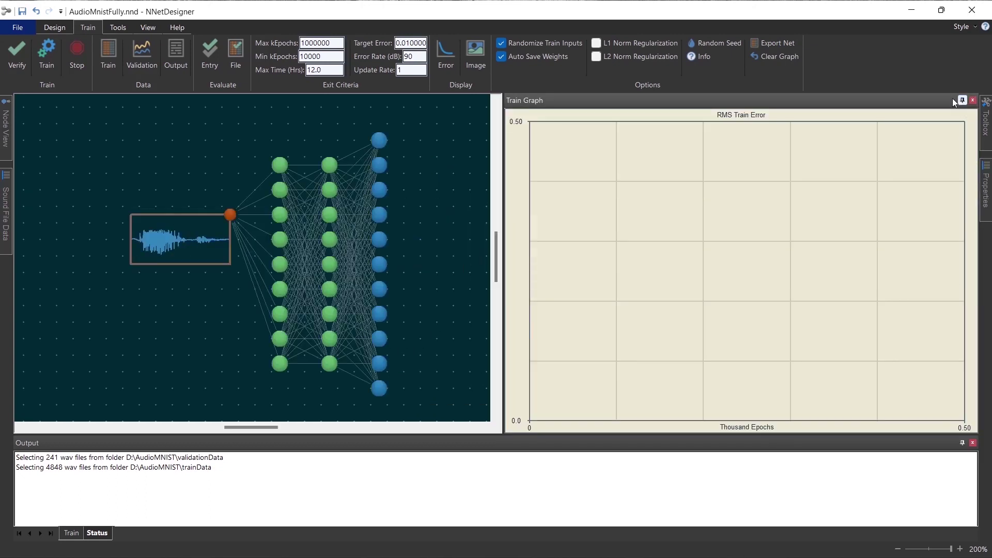
left_click(44, 49)
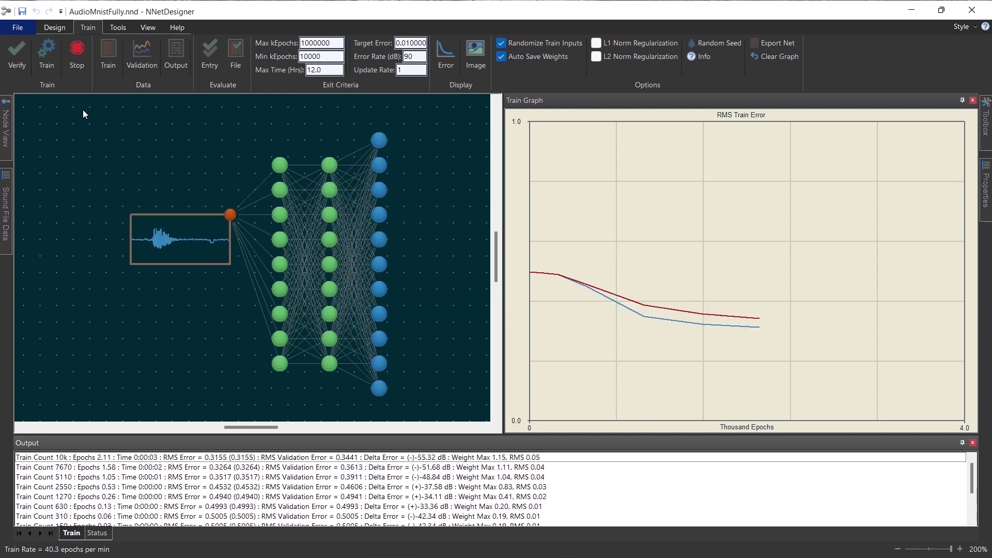
Set the maximum of the train graph's Y axis to 0.5
right_click(641, 191)
left_click(665, 198)
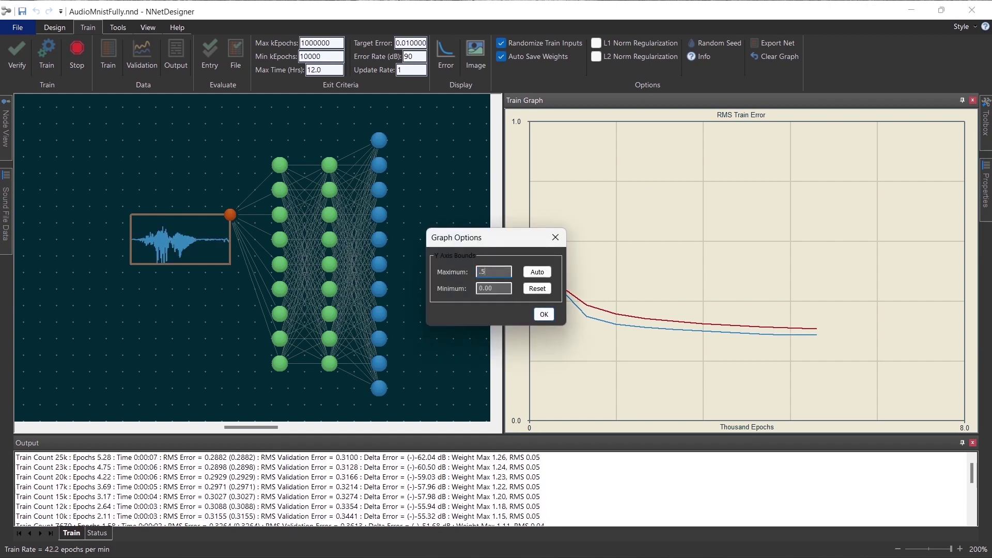
type(".5")
left_click(544, 314)
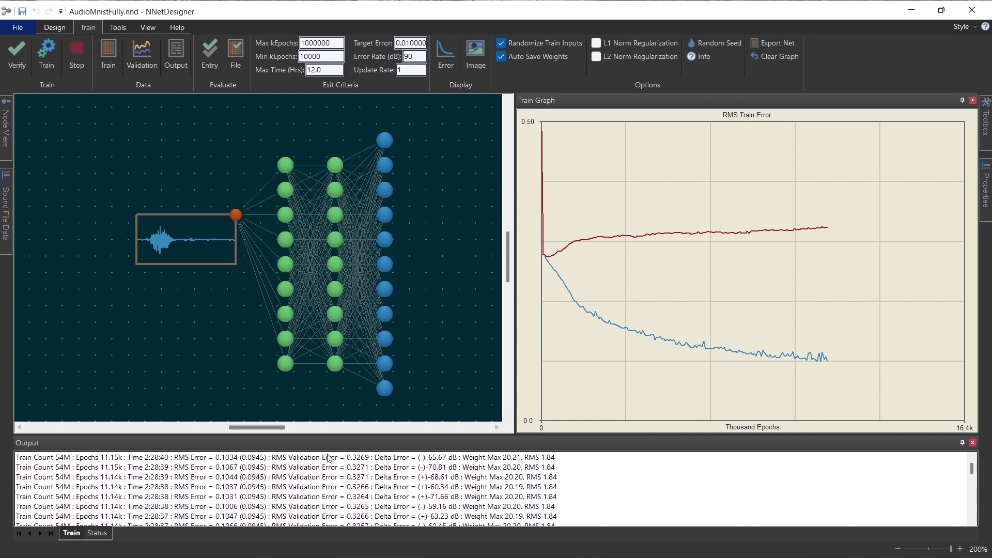
Highlight the latest training log entry, then export the net output data to AudioMnistFully_NetOutputData.csv in the AudioMNIST folder and close the output view
left_click(266, 461)
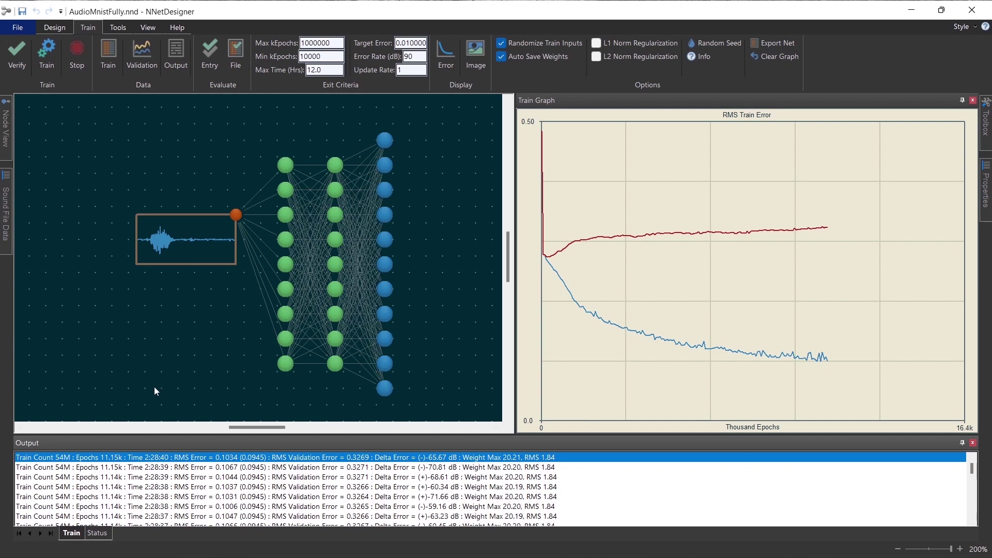
left_click(172, 54)
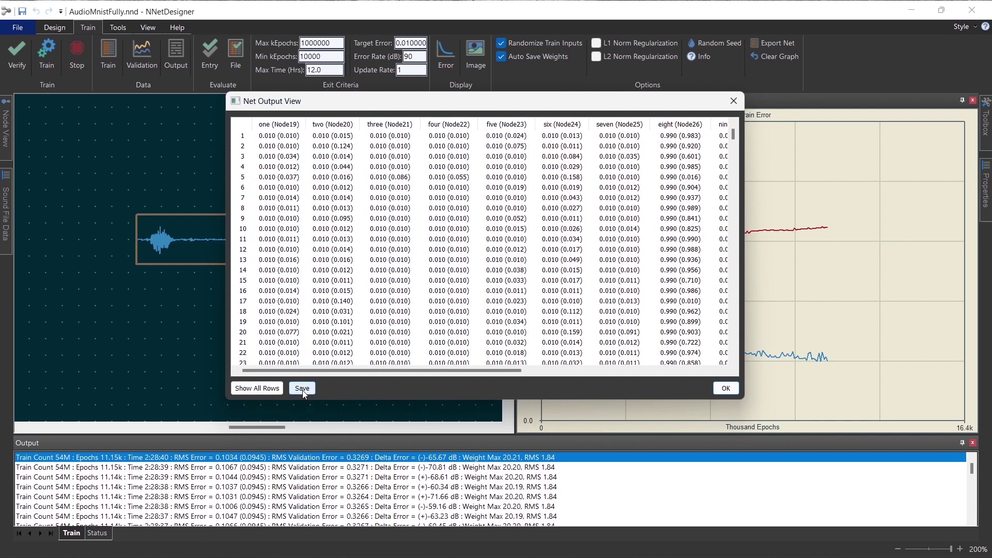
left_click(302, 389)
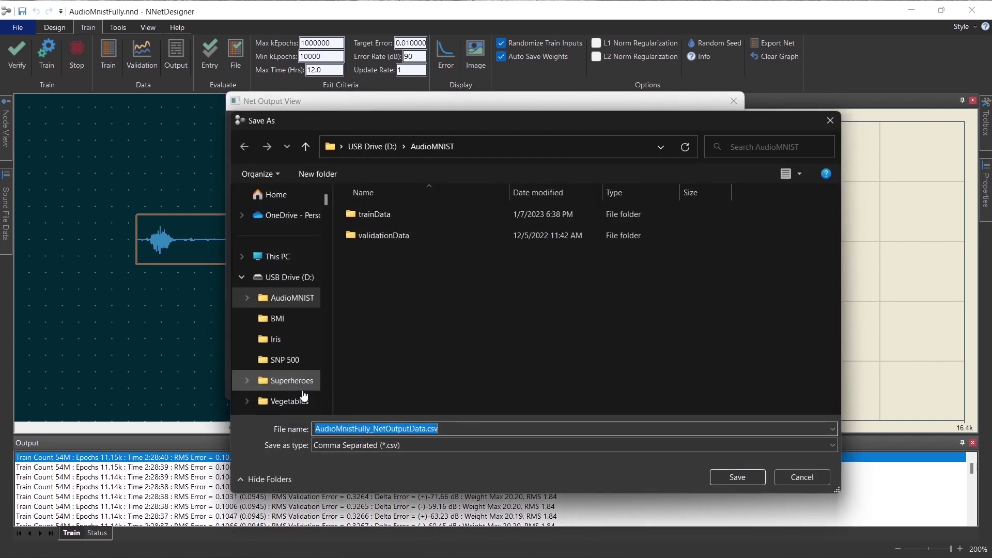
left_click(730, 477)
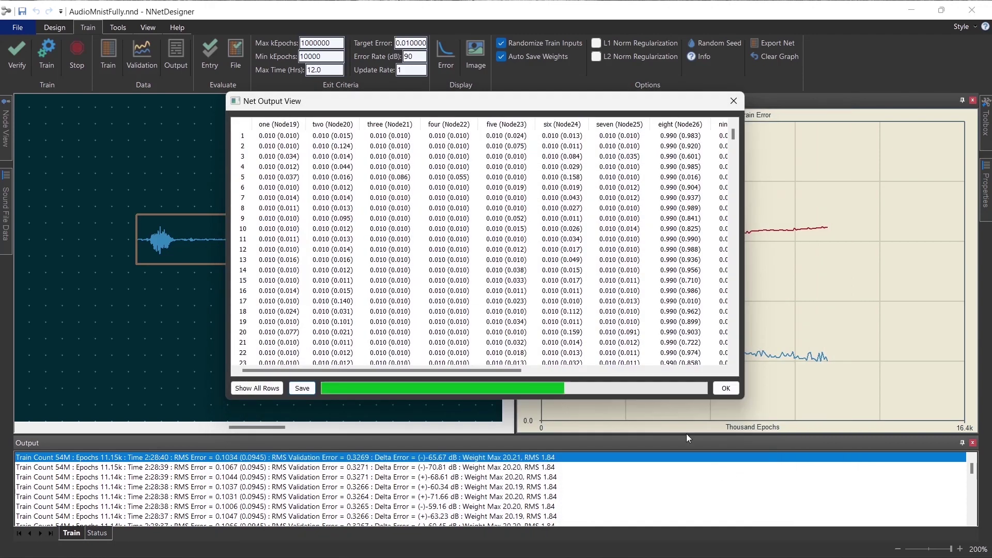
left_click(725, 389)
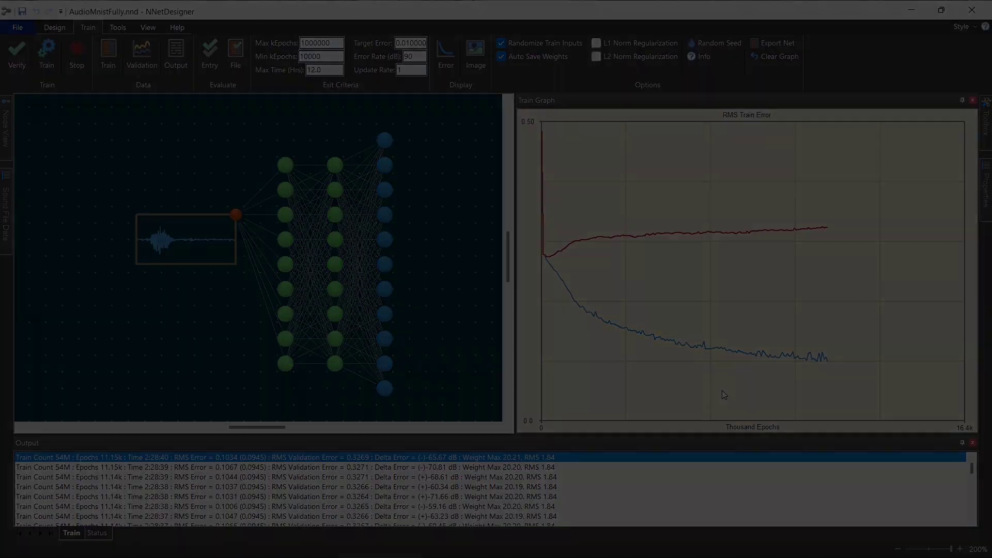